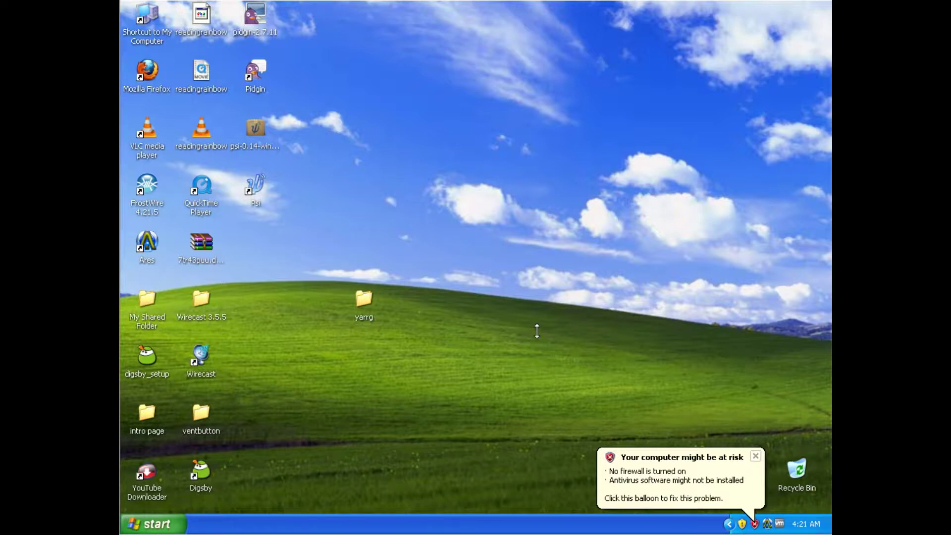
Step: Open Mozilla Firefox, search Google for "trillian" and go to the official trillian.im website
left_click(154, 524)
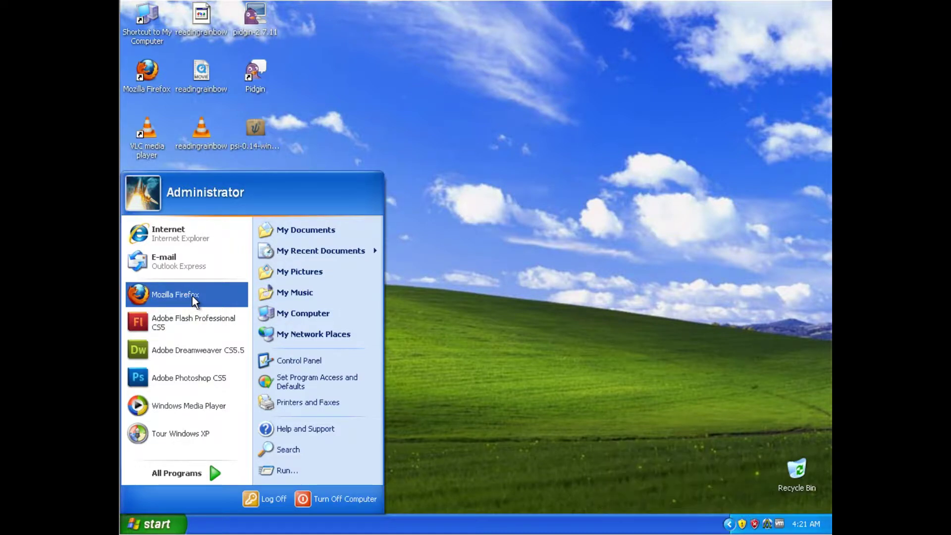
left_click(190, 294)
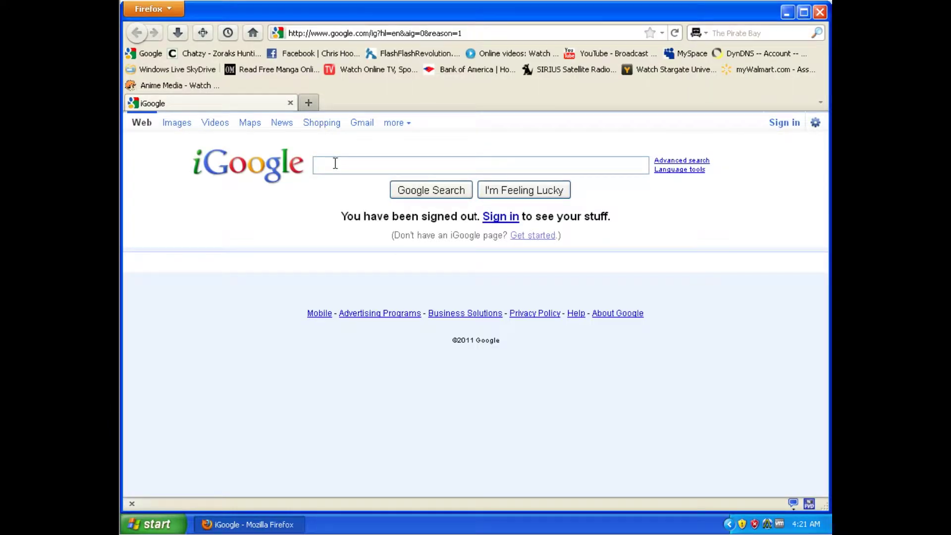
type("trillian")
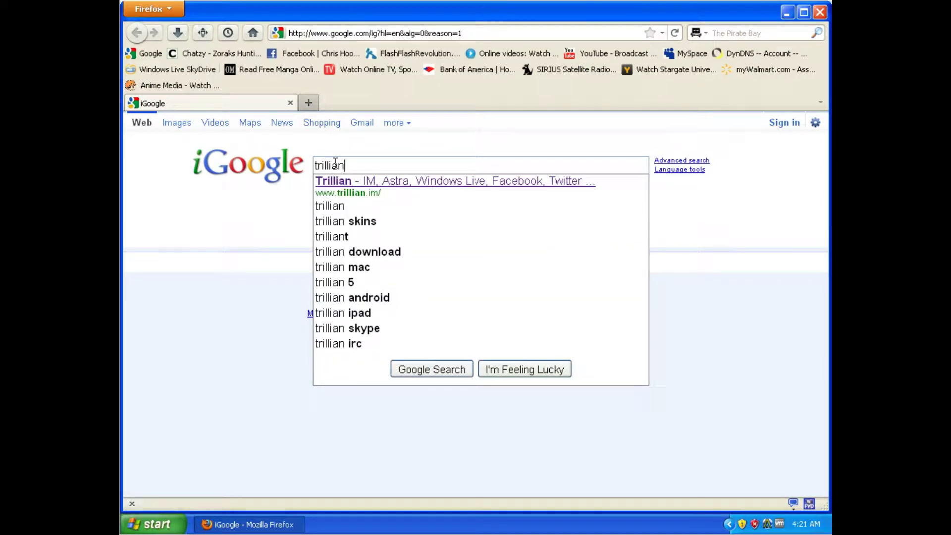
key("Return")
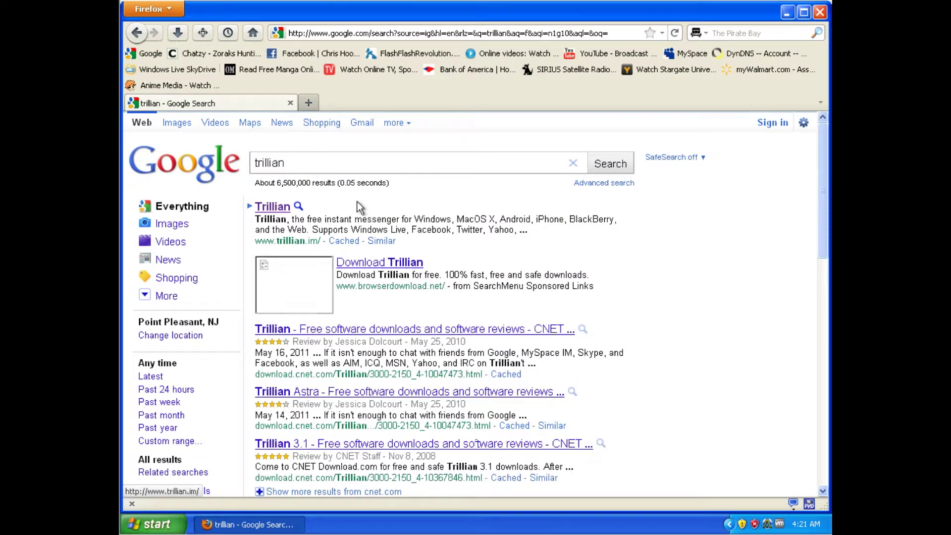
left_click(274, 207)
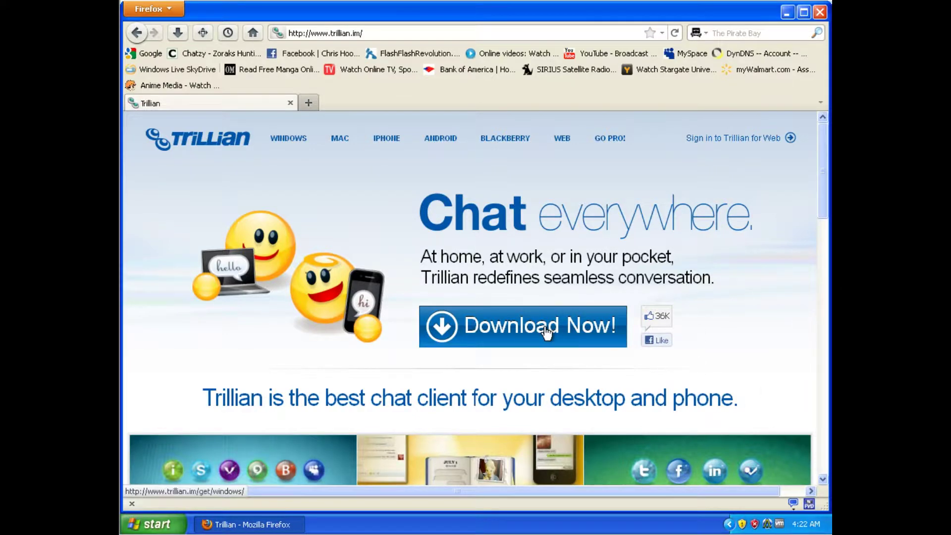
Step: Download the Trillian installer trillian-v5.0.0.33.exe and run it, accepting the security warnings
left_click(565, 328)
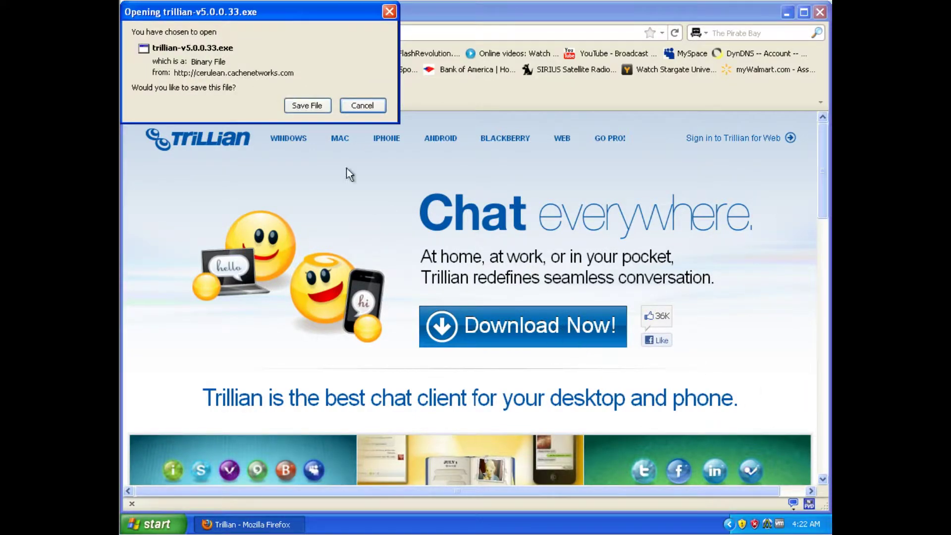
left_click(305, 105)
double_click(478, 144)
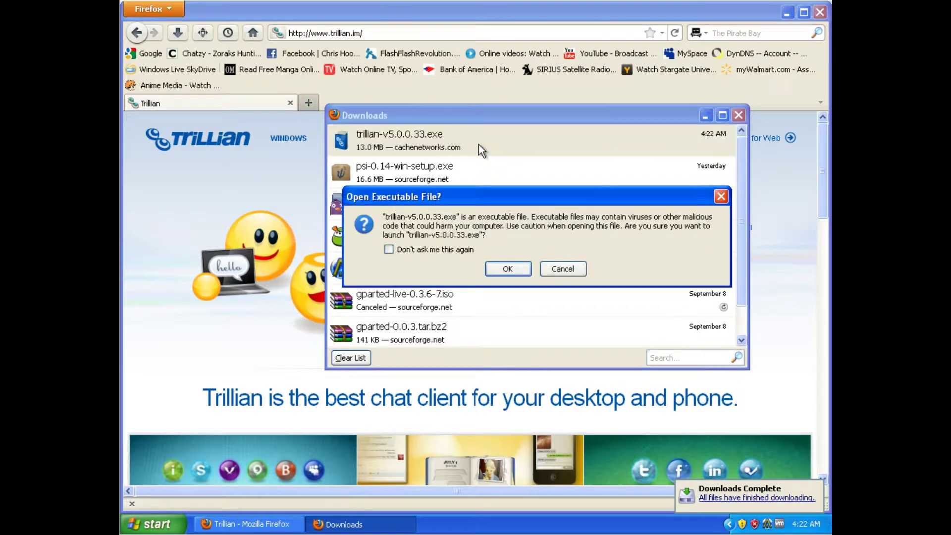
left_click(507, 268)
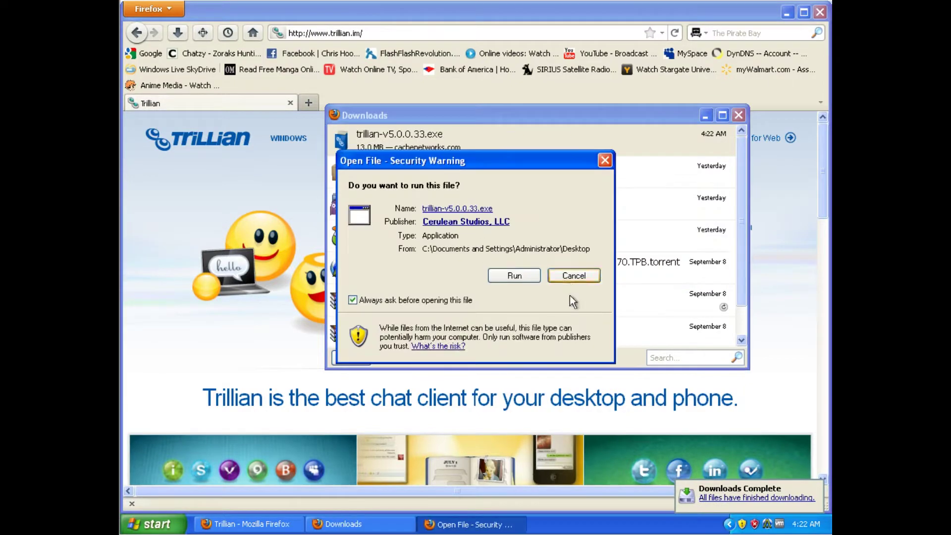
left_click(520, 275)
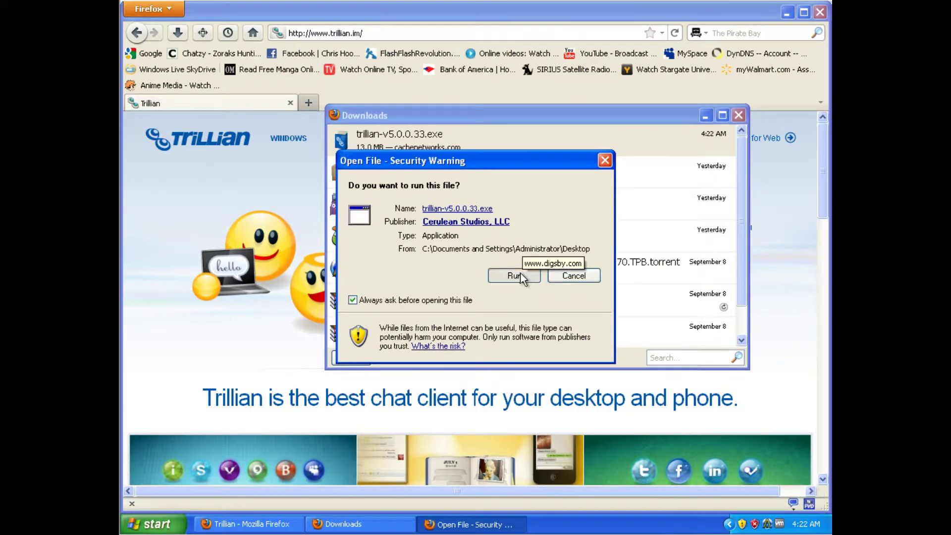
Step: Close the Downloads window and Firefox without saving the browser session
left_click(738, 115)
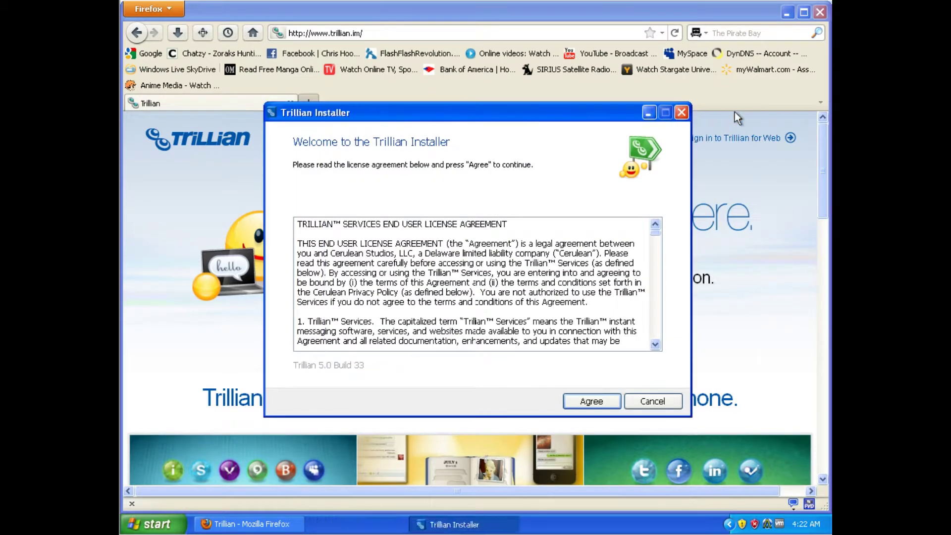
left_click(818, 15)
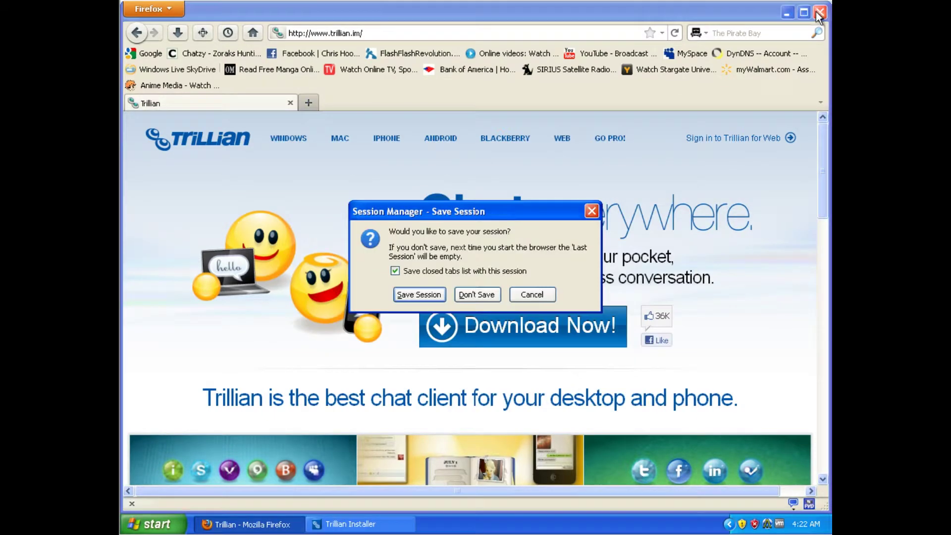
left_click(477, 295)
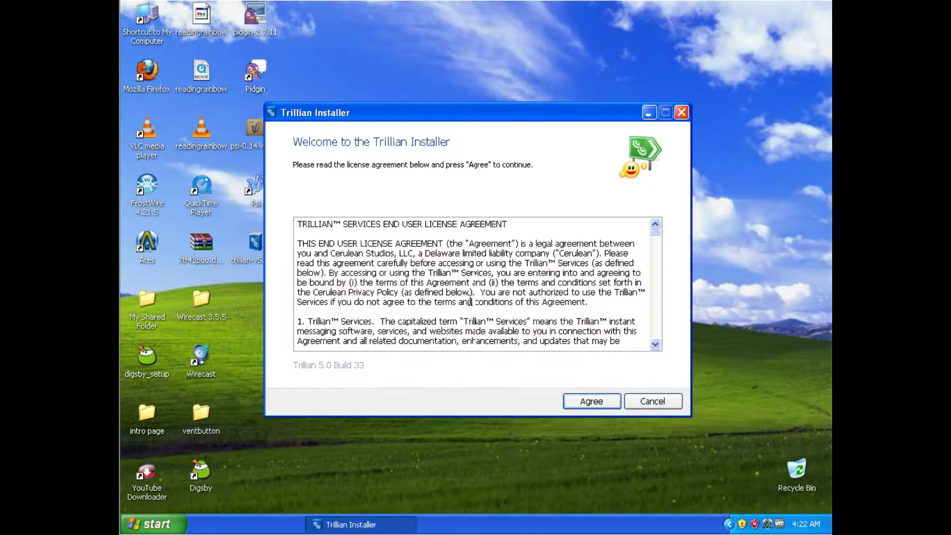
Step: Accept the Trillian license agreement and turn off loading Trillian at computer startup, keeping the default destination folder
left_click(611, 397)
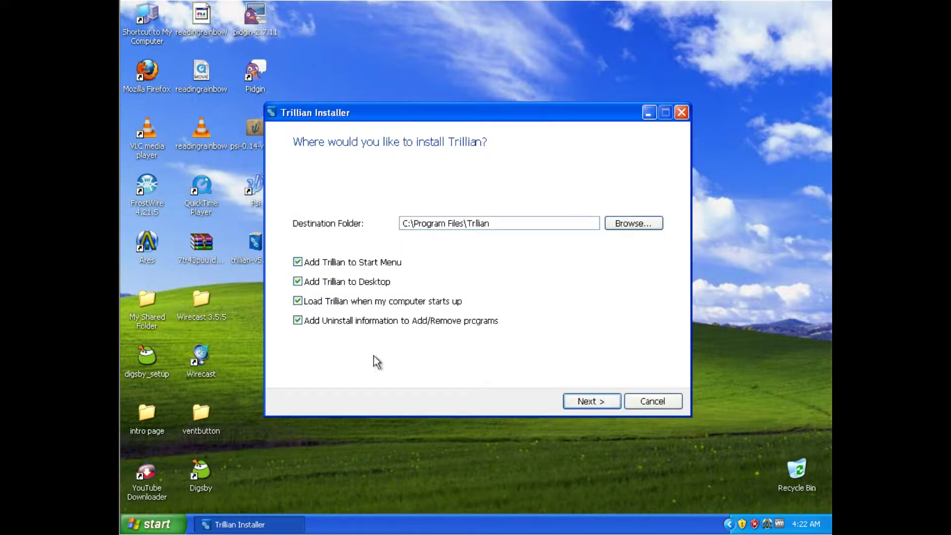
left_click(359, 299)
left_click(728, 524)
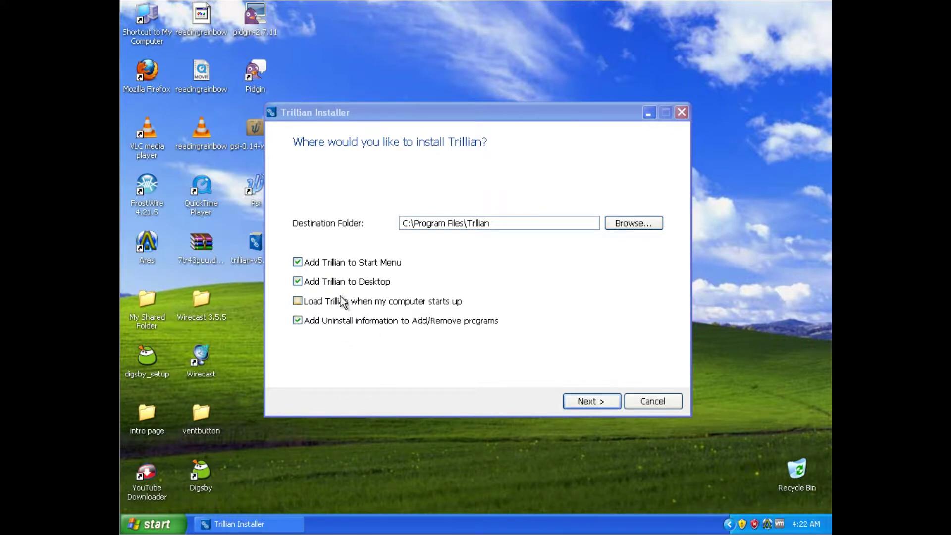
left_click(594, 400)
Step: Opt out of the Ask Toolbar and Ask.com search provider and decline the WinZip offer to install Trillian
left_click(317, 210)
left_click(309, 368)
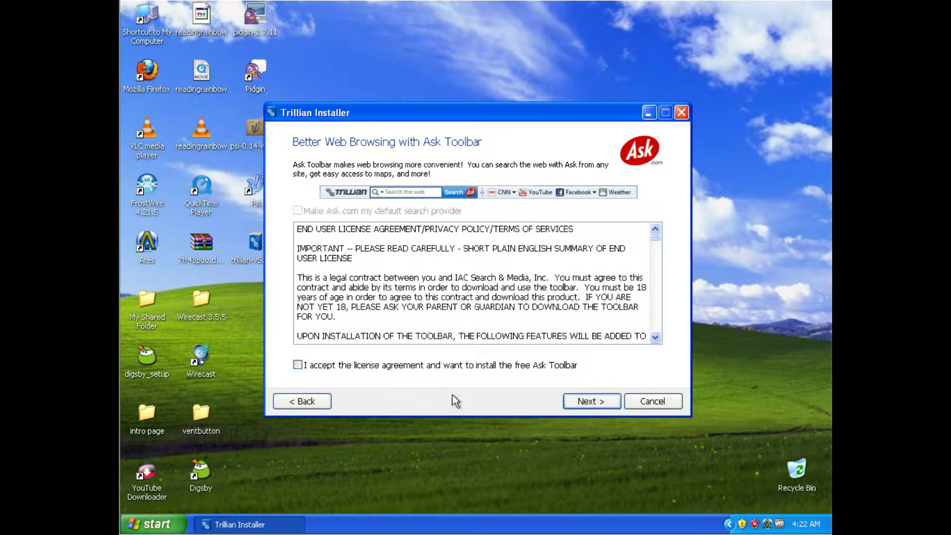
left_click(592, 401)
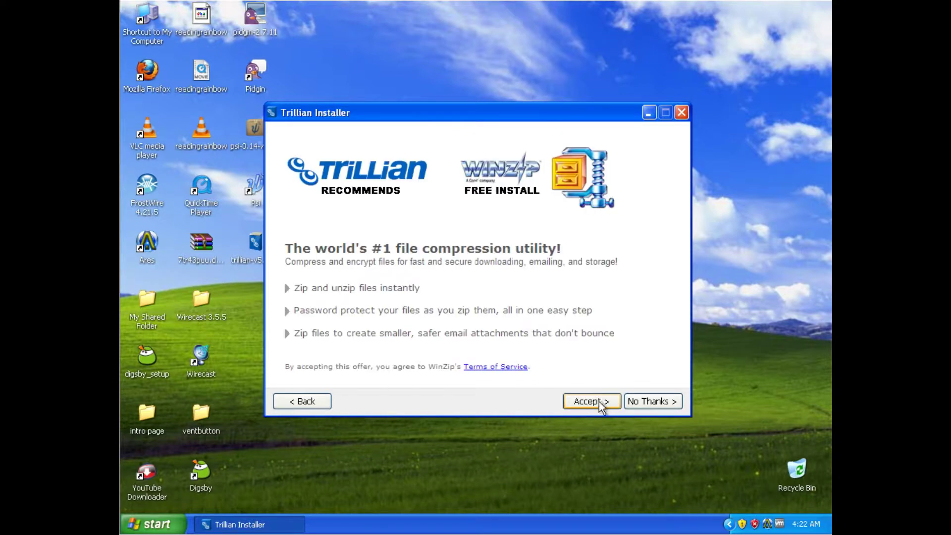
left_click(652, 402)
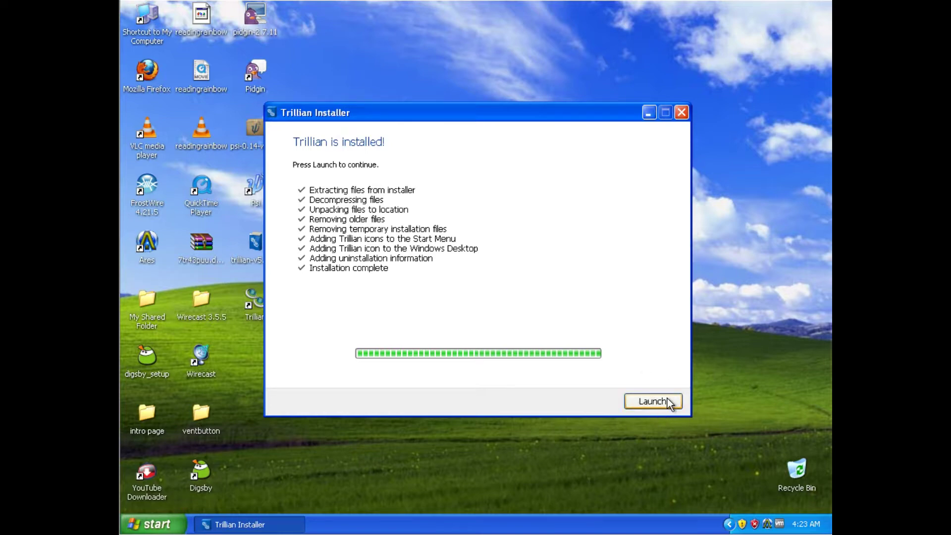
Step: Launch Trillian and open the form for registering a new Trillian account at its email field
left_click(653, 401)
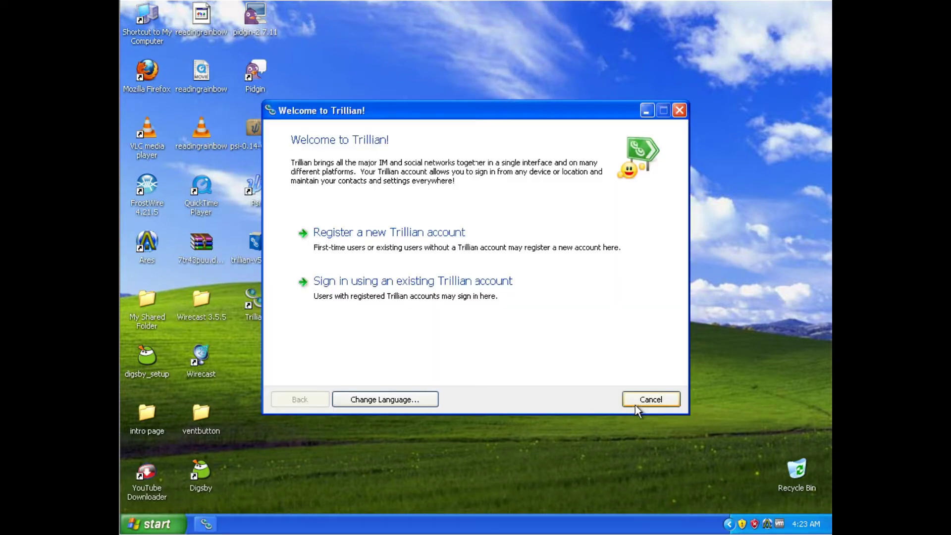
left_click(401, 237)
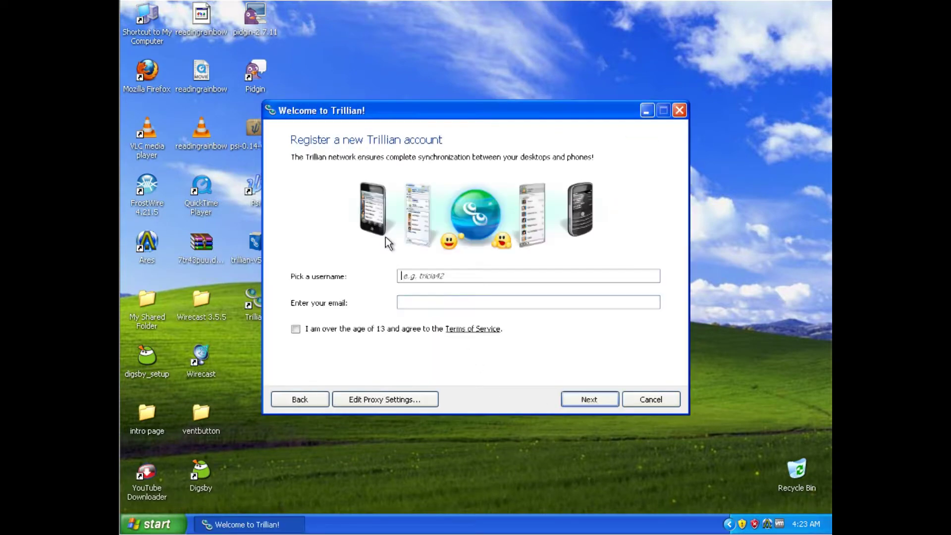
left_click(420, 301)
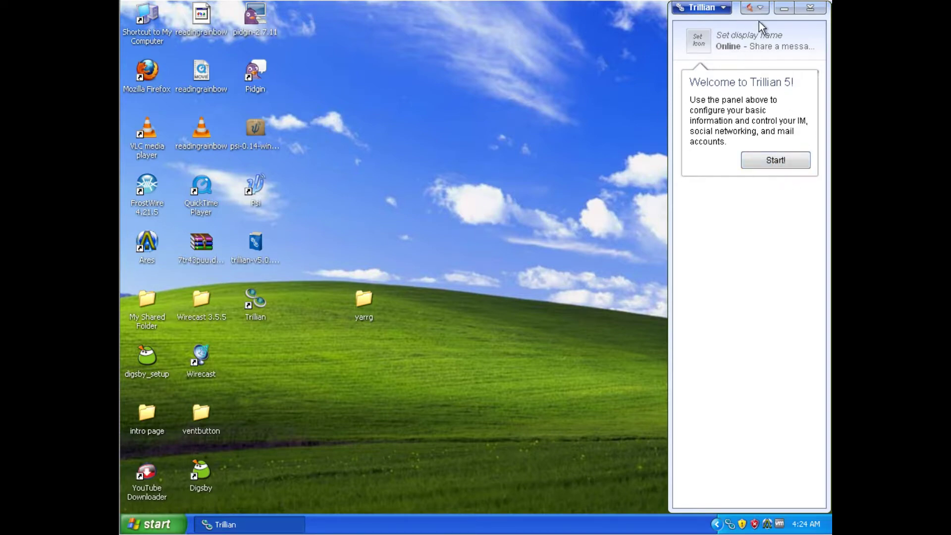
Step: Move the Trillian contact list away from the screen edge and start the Welcome to Trillian 5 setup
left_click_drag(759, 22, 495, 21)
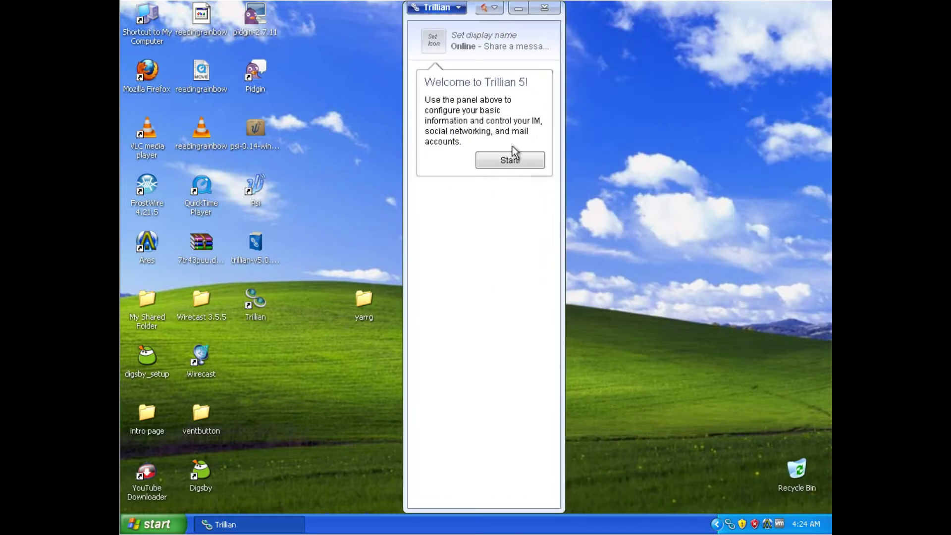
left_click(510, 165)
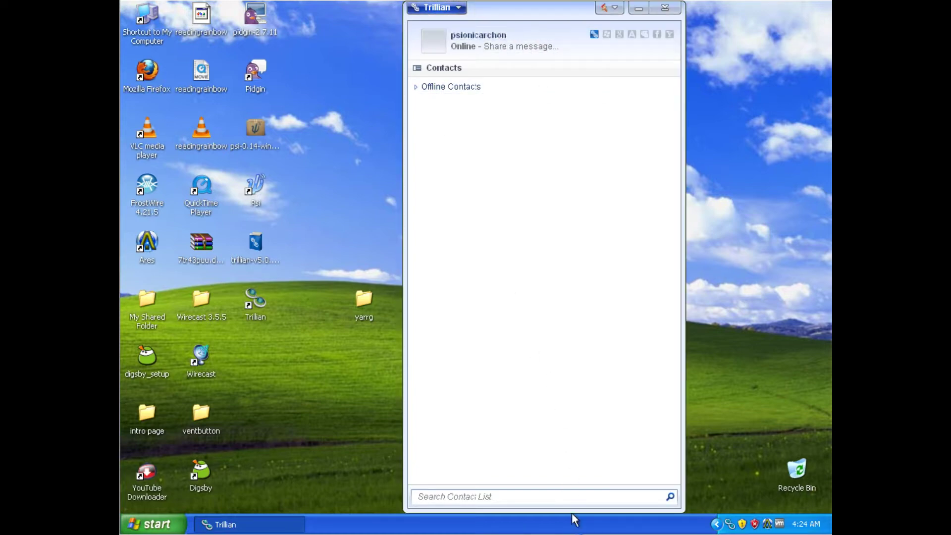
Step: Open the Accounts section of Trillian's preferences and review the full list of configured messaging accounts
left_click(436, 8)
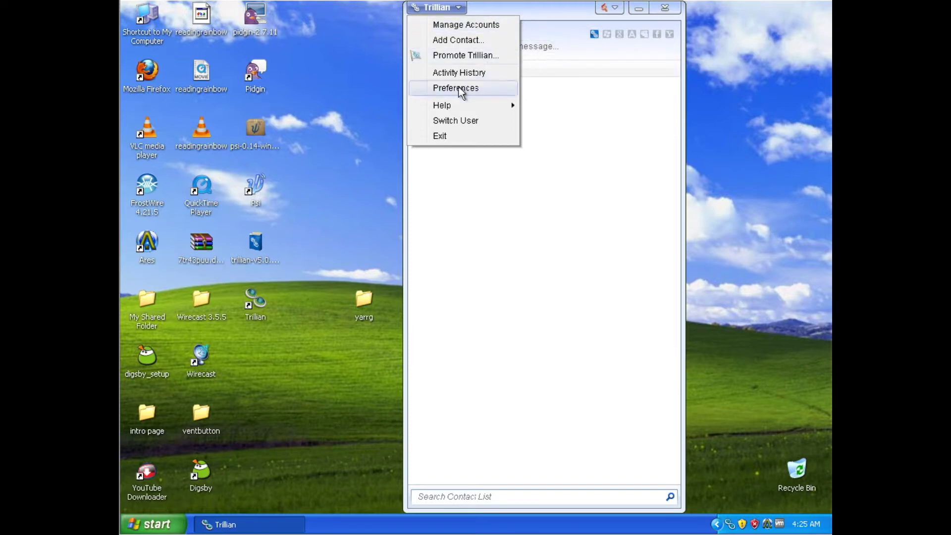
left_click(474, 88)
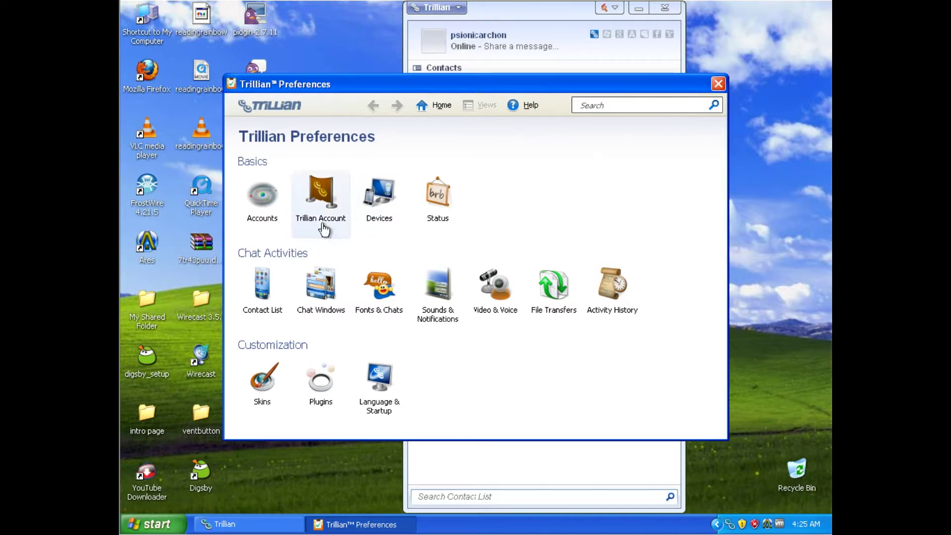
left_click(263, 197)
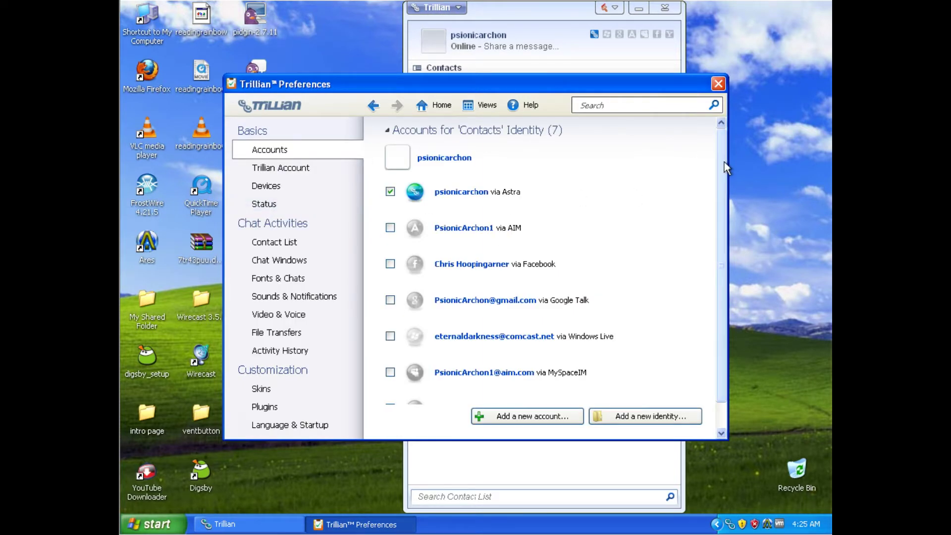
left_click_drag(725, 162, 720, 267)
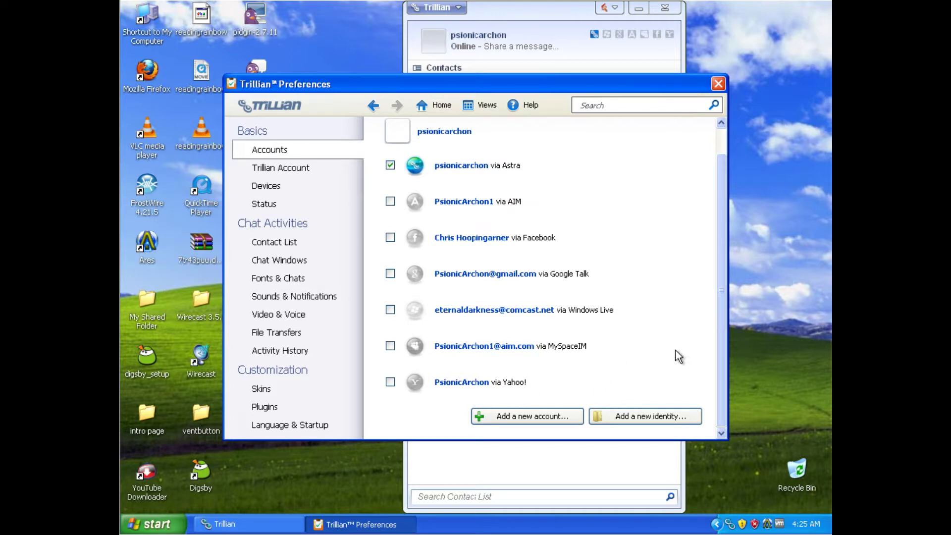
left_click(507, 418)
left_click_drag(722, 302, 738, 320)
Step: Inspect the connection details of the Facebook, AIM and Astra accounts, and close the preferences
left_click(489, 238)
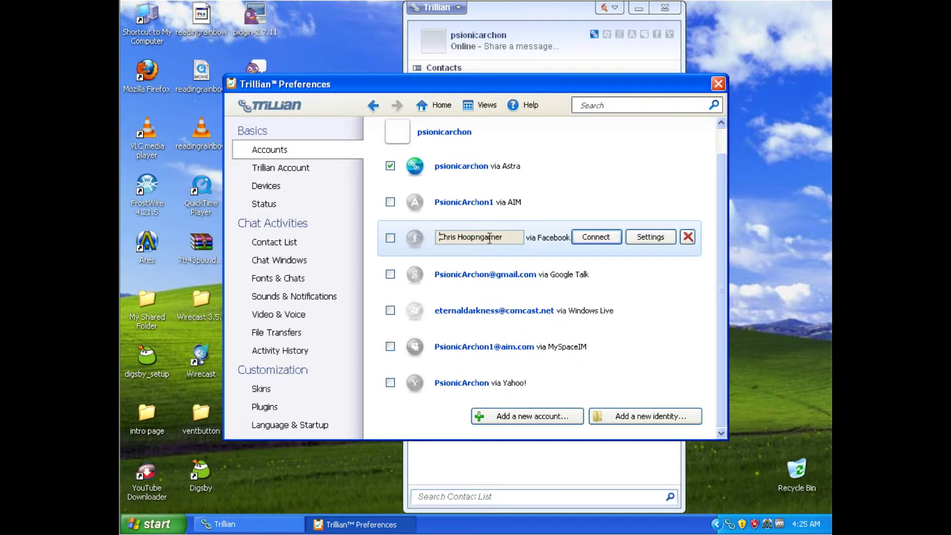
left_click(469, 203)
left_click(474, 171)
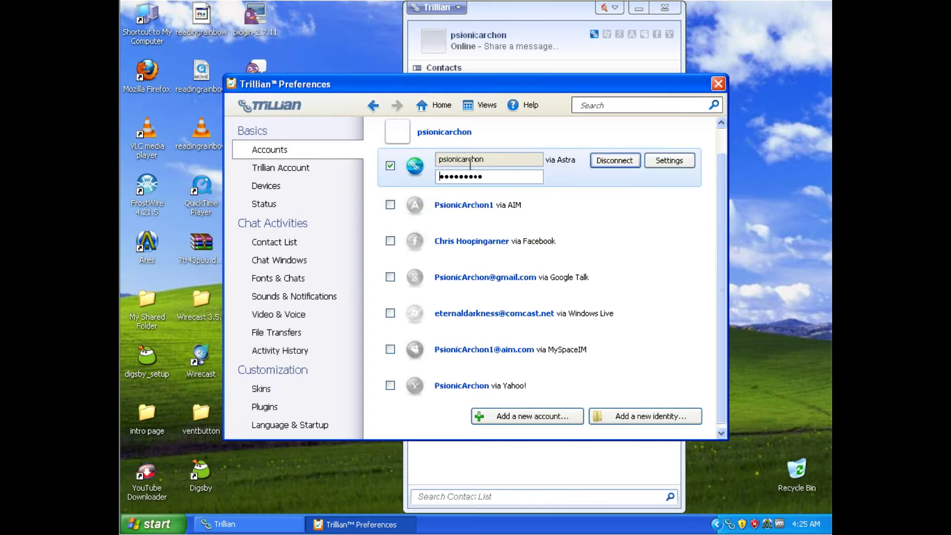
left_click(718, 84)
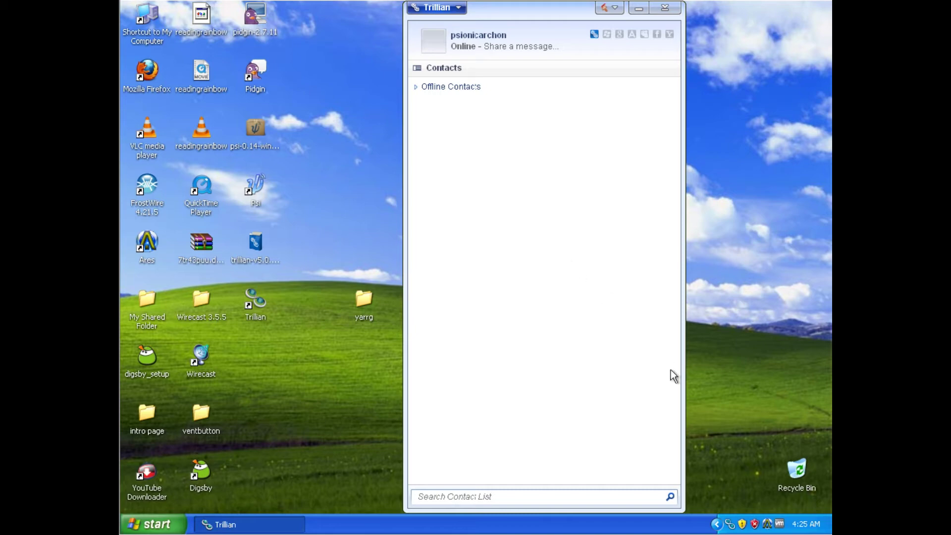
Step: Expand the Offline Contacts group in the contact list
left_click(446, 88)
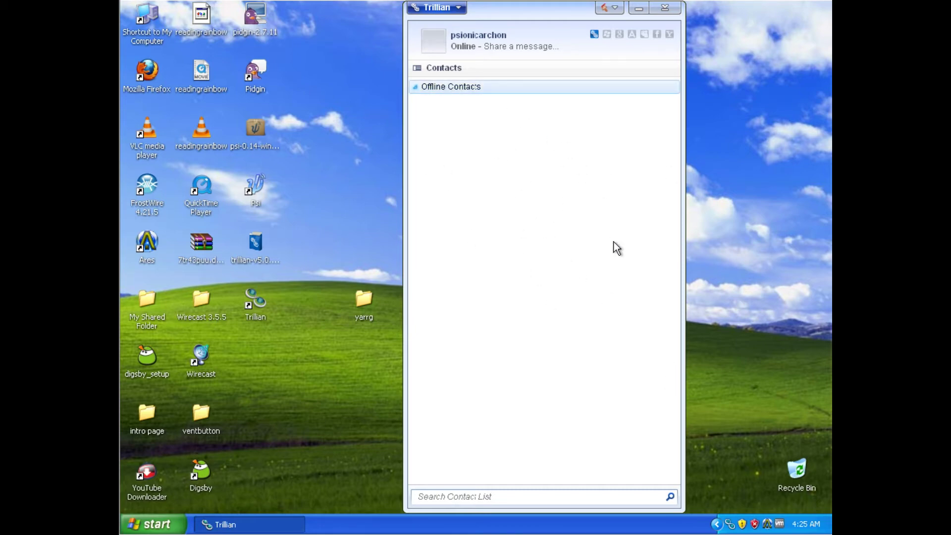